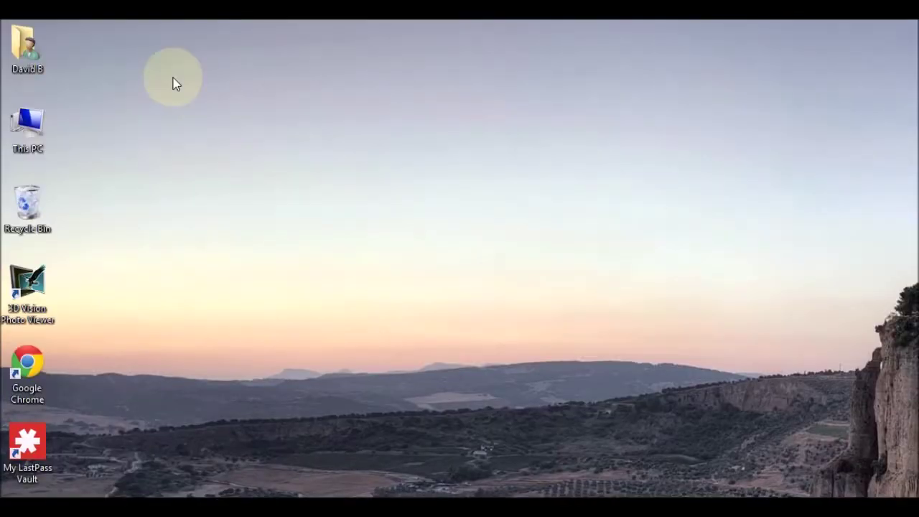
Briefly open the user folder, then open File Explorer from the taskbar into Pictures.
double_click(30, 52)
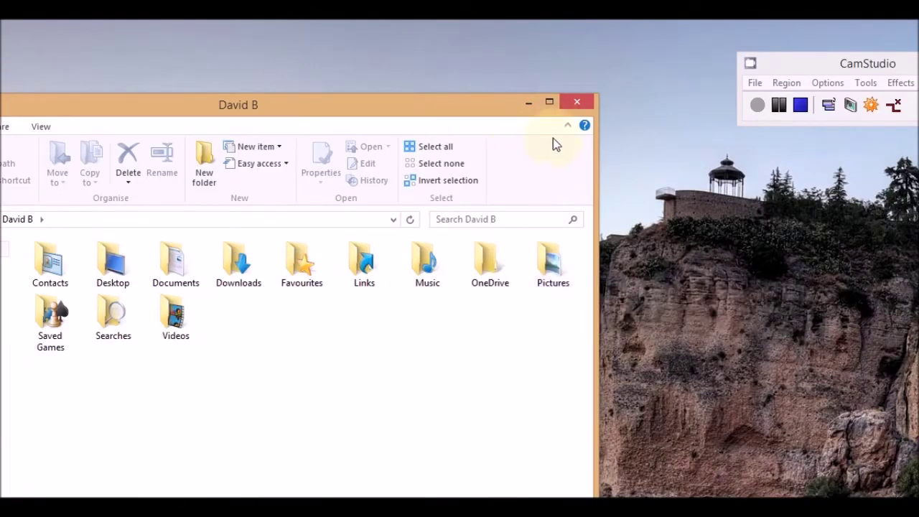
left_click(575, 106)
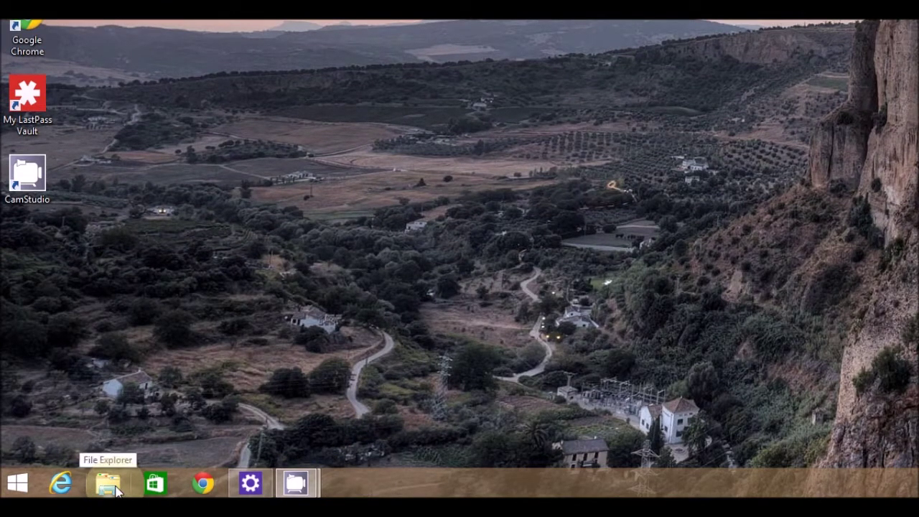
left_click(108, 484)
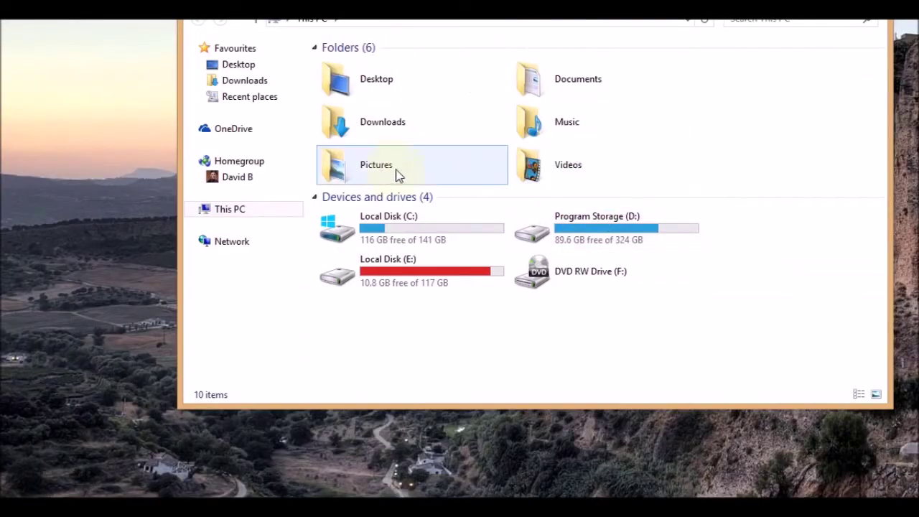
double_click(383, 172)
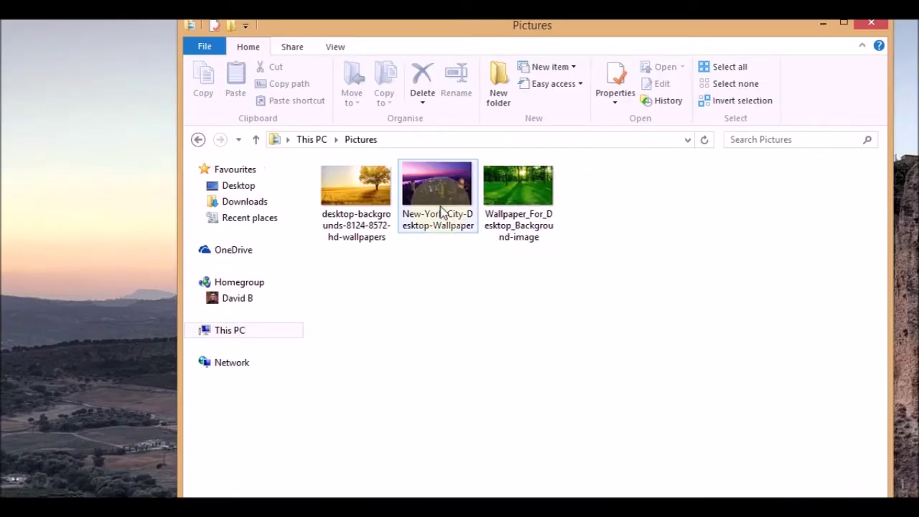
Select the desktop-backgrounds, New-York-City and Wallpaper_For_Desktop_Background pictures together.
left_click(356, 188)
left_click(436, 197)
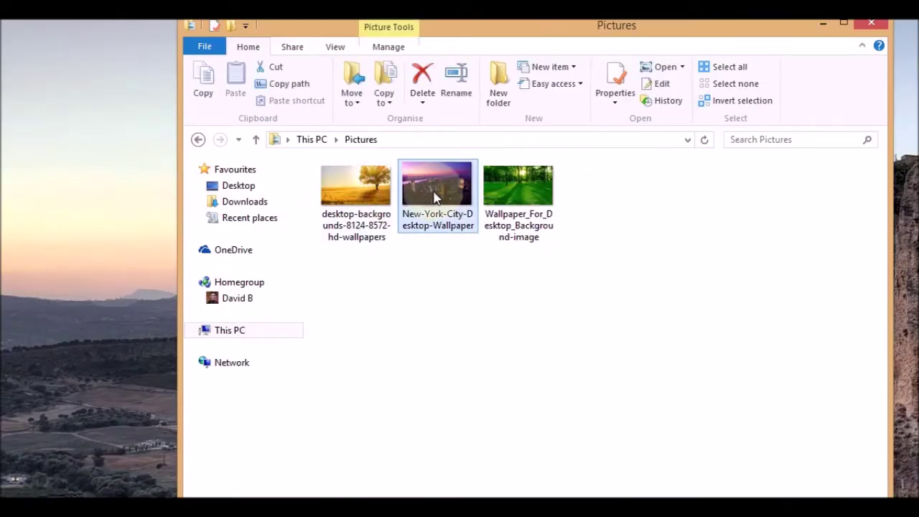
key("Right")
key("Left")
key("Left")
key("Right")
key("Right")
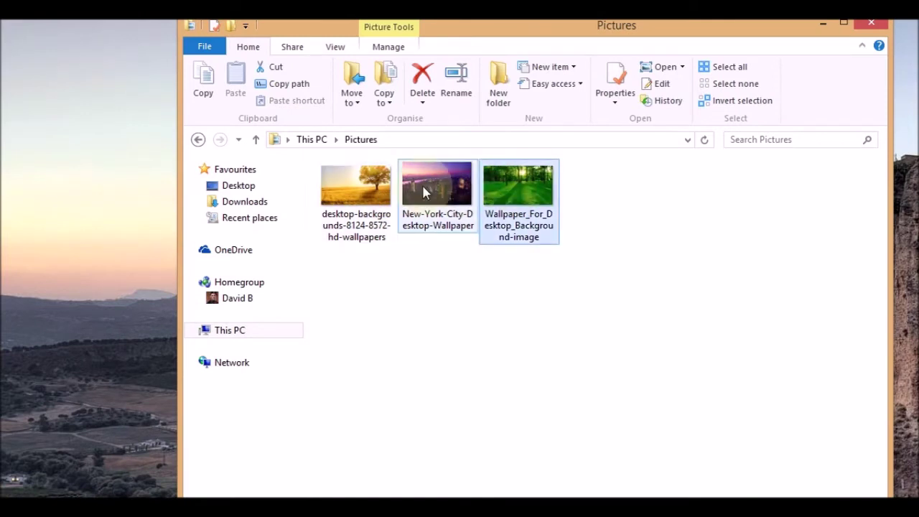
left_click(378, 185, "ctrl")
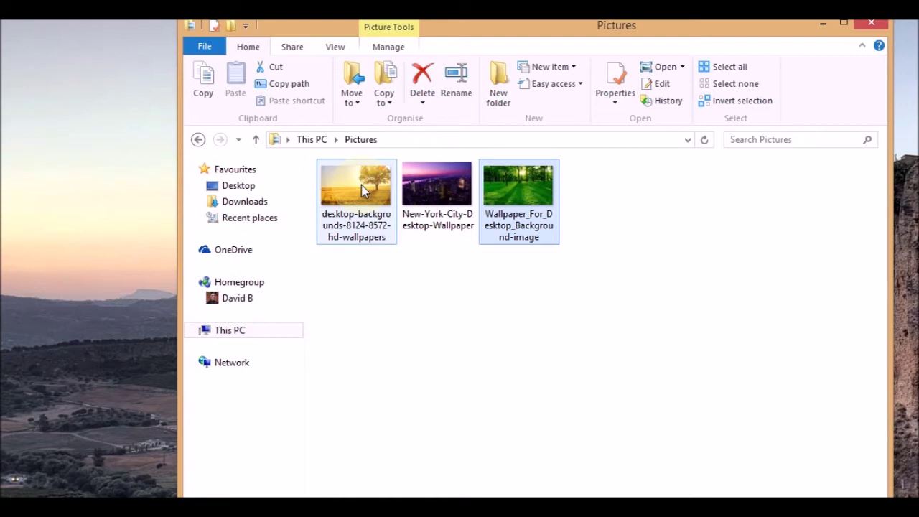
left_click(363, 190, "ctrl")
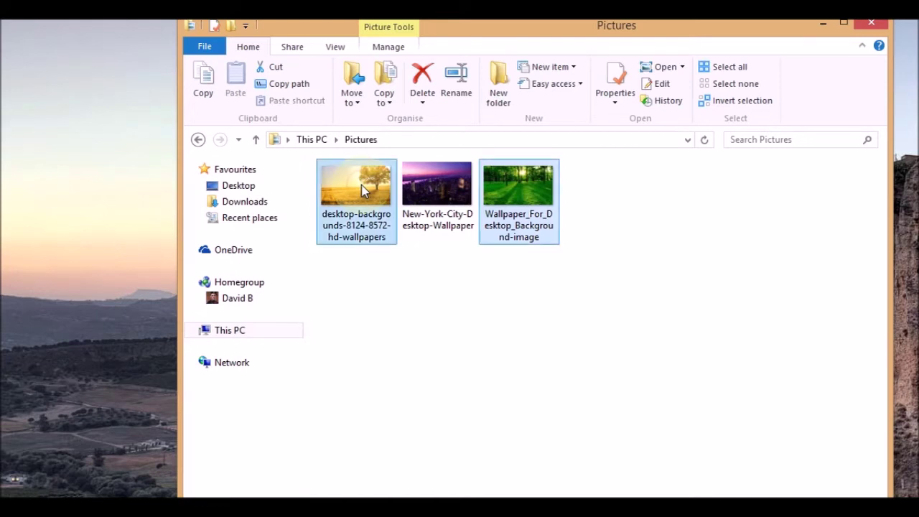
left_click(424, 185, "ctrl")
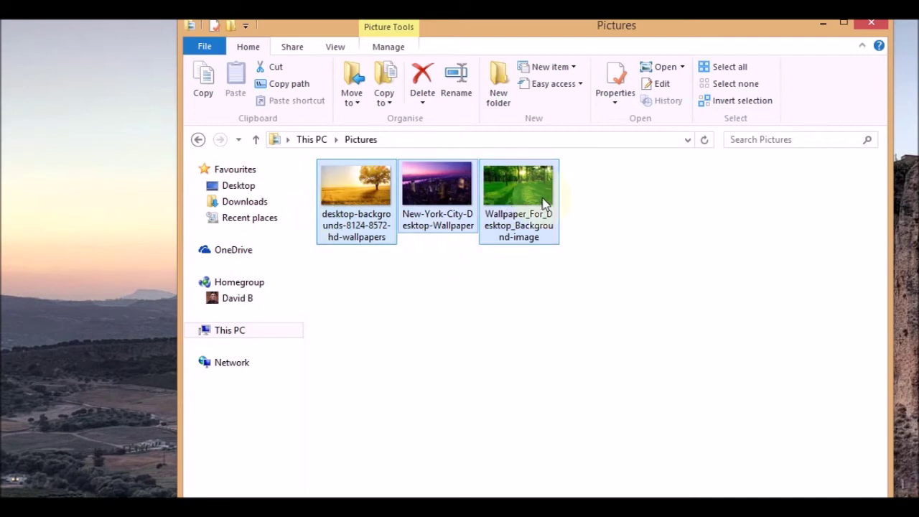
Clear the selection and turn on Item check boxes in the View options.
left_click(428, 276)
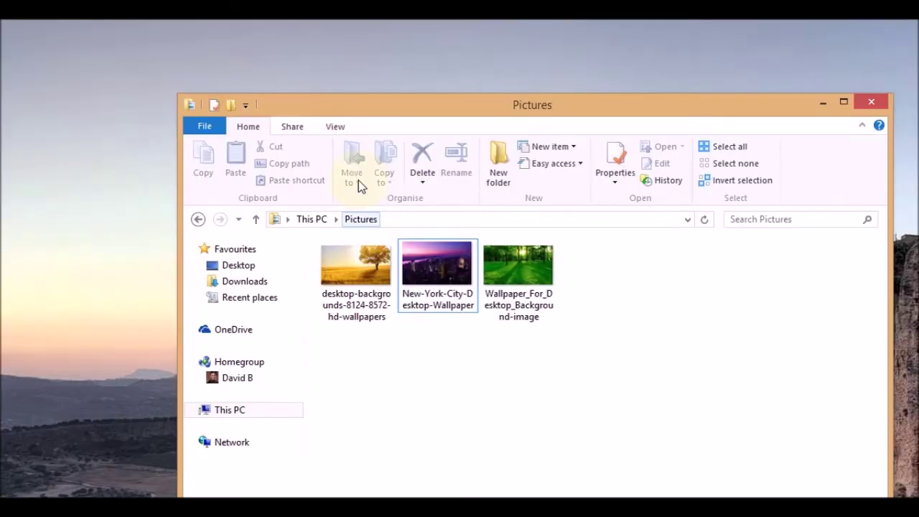
left_click(337, 131)
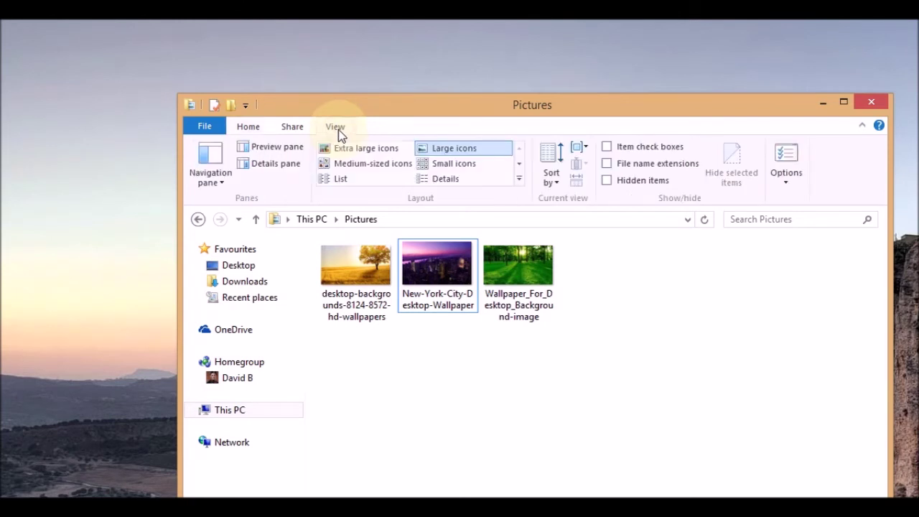
left_click(607, 148)
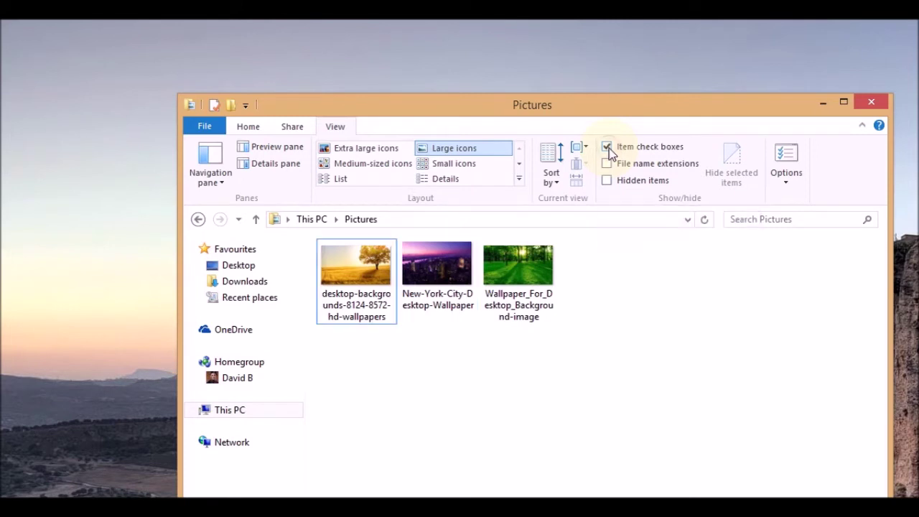
Tick the check boxes of all three wallpaper pictures.
left_click(323, 245)
left_click(405, 246)
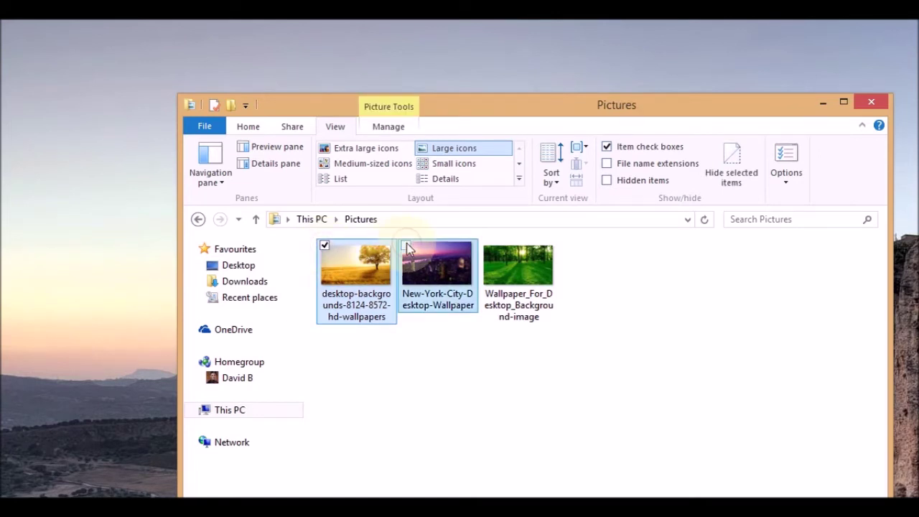
left_click(487, 245)
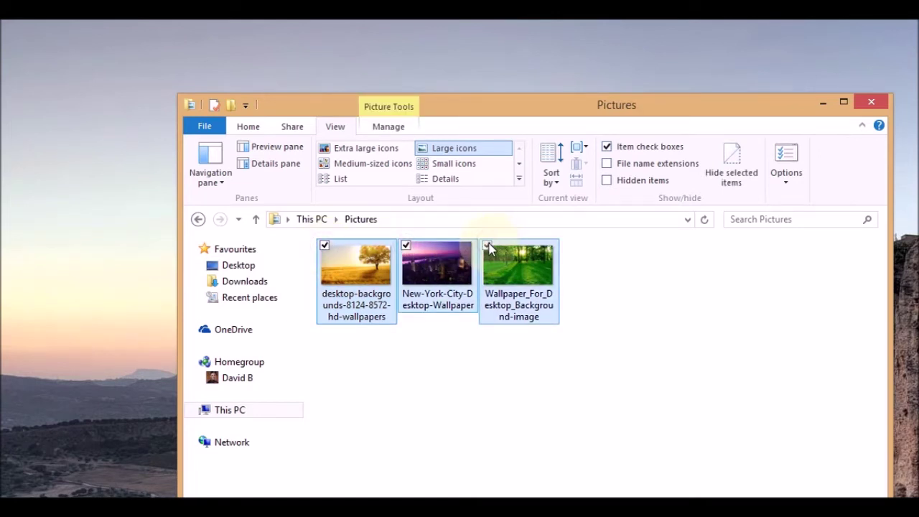
Re-tick the three wallpapers and send them to print via Share > Print.
right_click(368, 274)
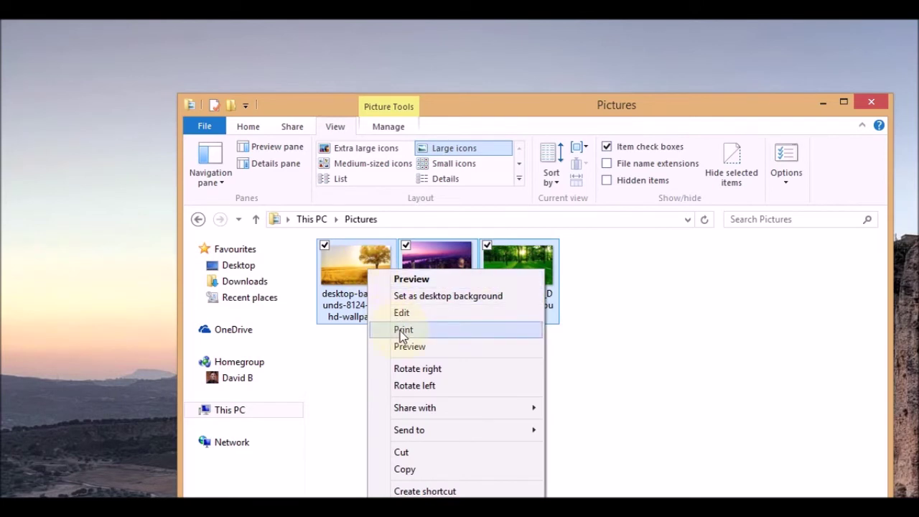
left_click(356, 345)
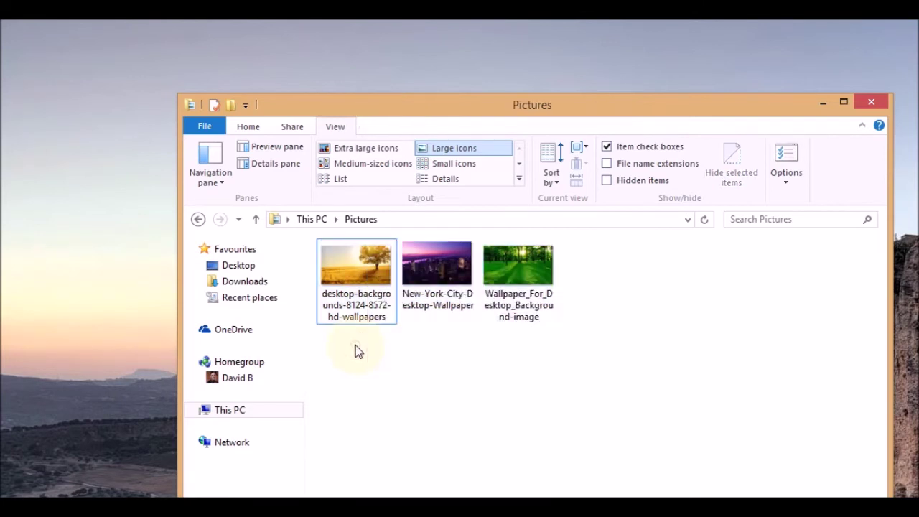
left_click(324, 246)
left_click(406, 245)
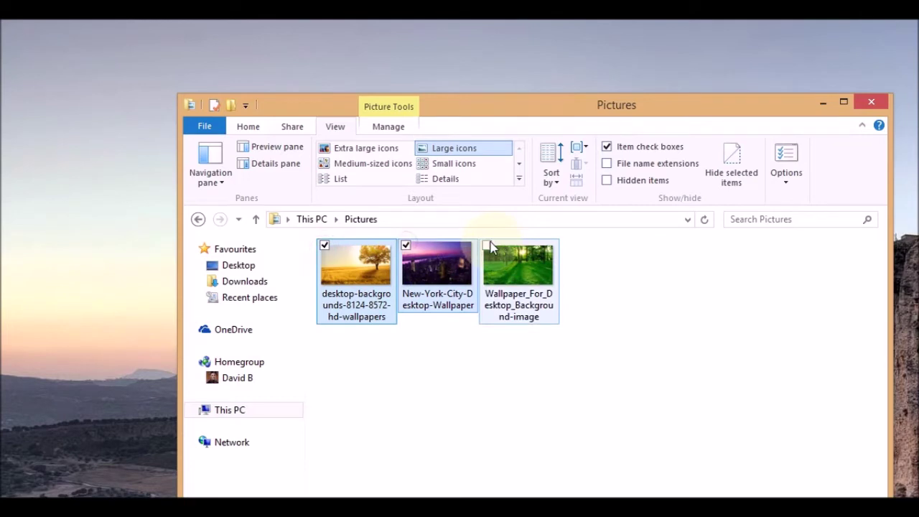
left_click(487, 246)
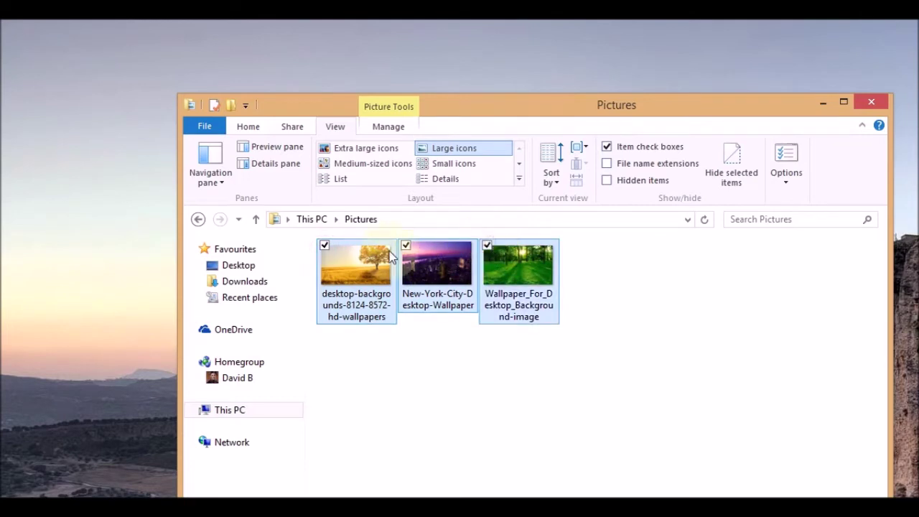
left_click(292, 129)
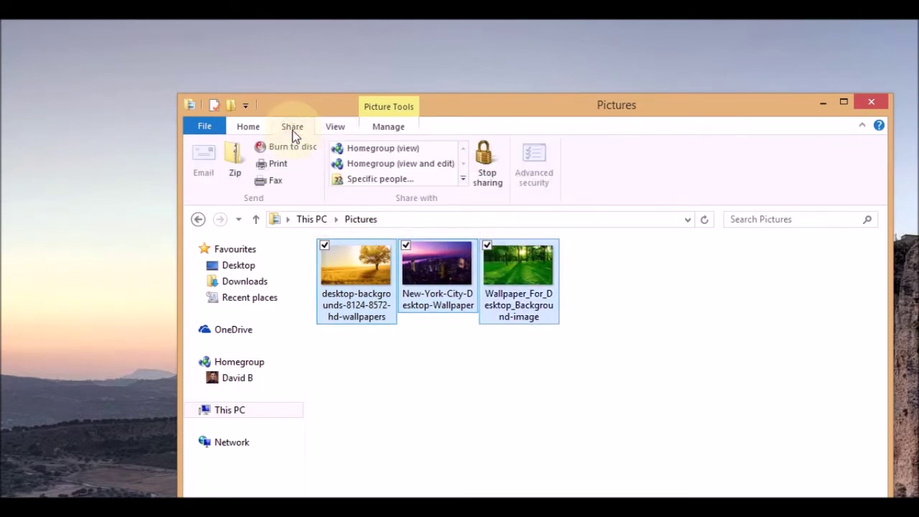
left_click(280, 165)
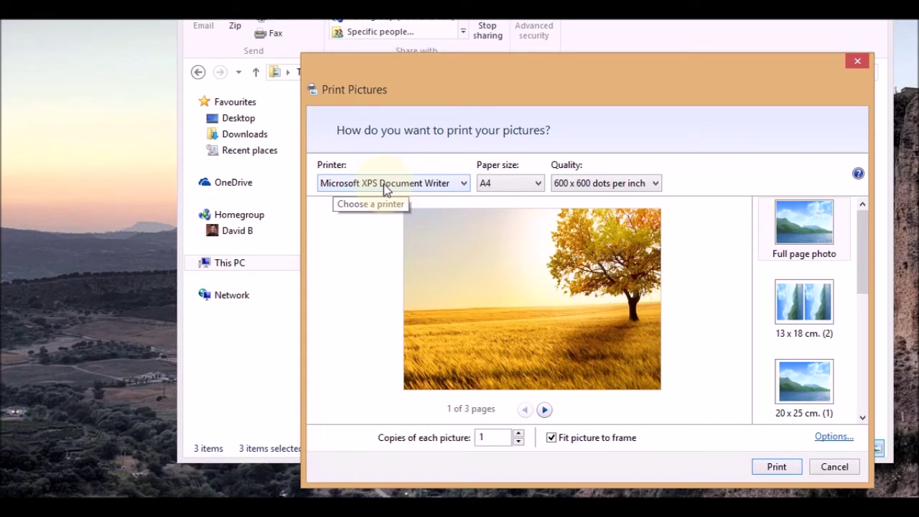
left_click(465, 185)
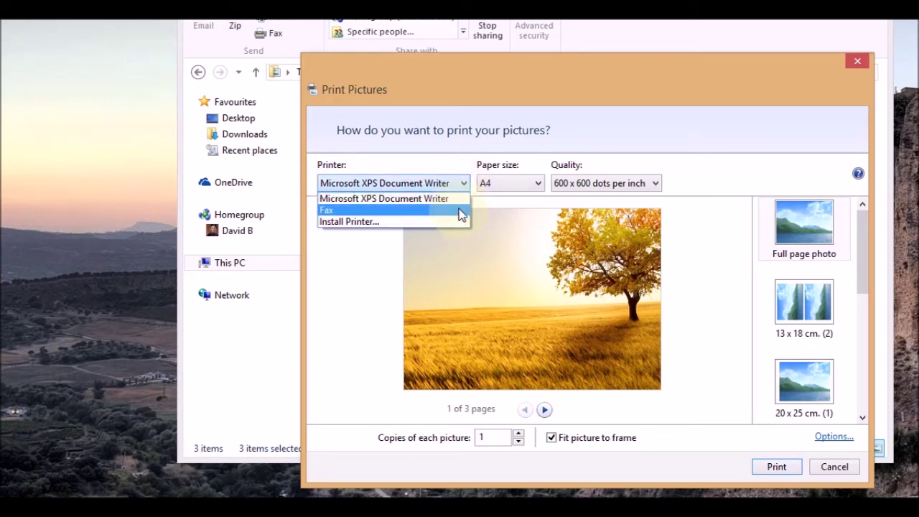
left_click(463, 169)
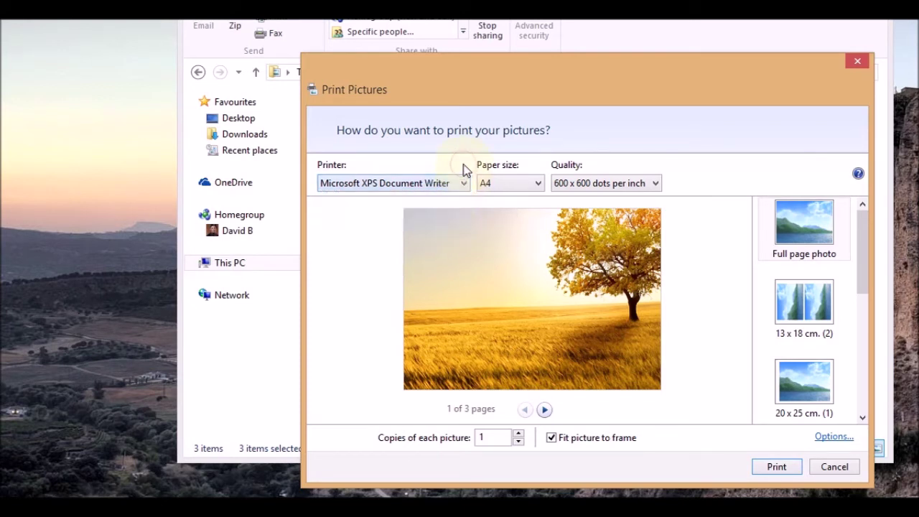
left_click(539, 185)
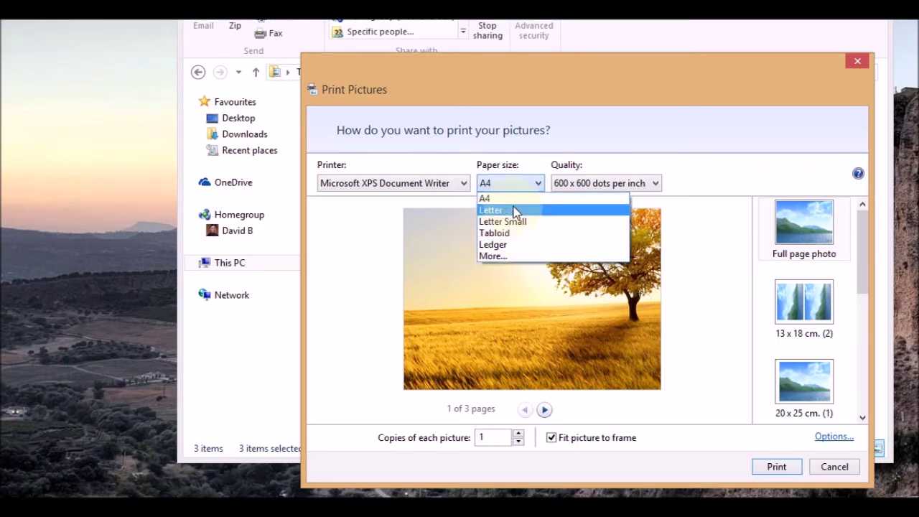
left_click(624, 161)
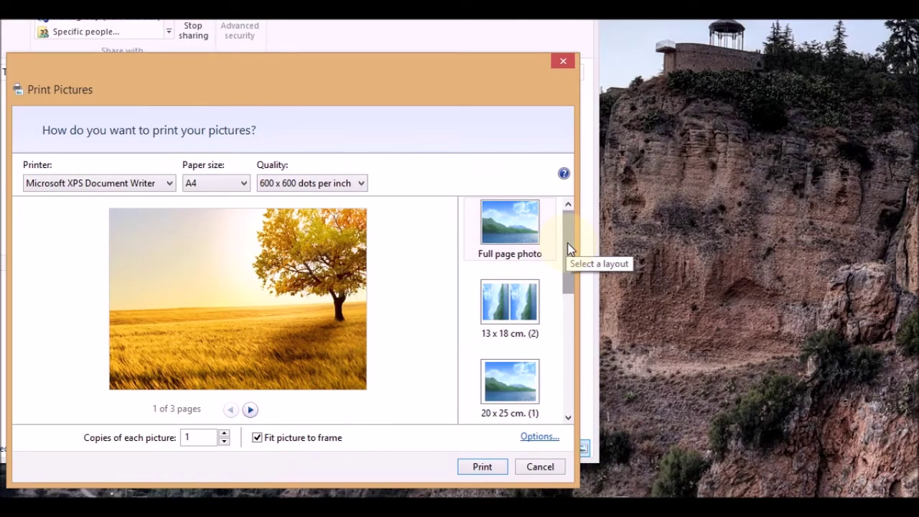
scroll(567, 247, "down", 3)
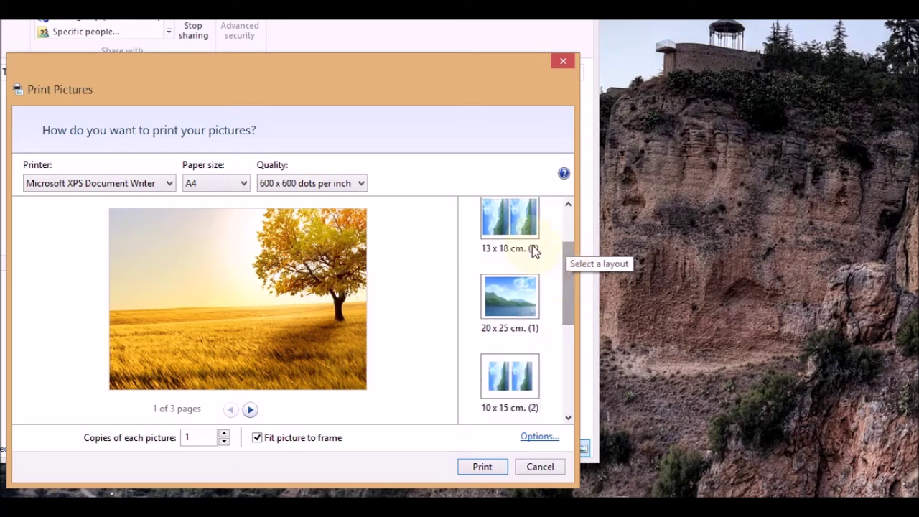
Preview the 13 x 18 cm., 9 x 13 cm. and Wallet layouts, then return to Full page photo.
left_click_drag(568, 279, 570, 268)
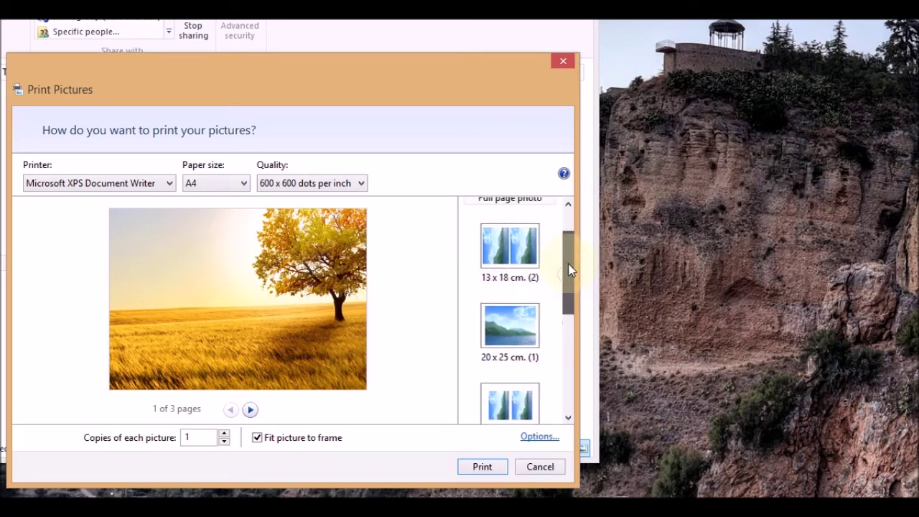
left_click(521, 264)
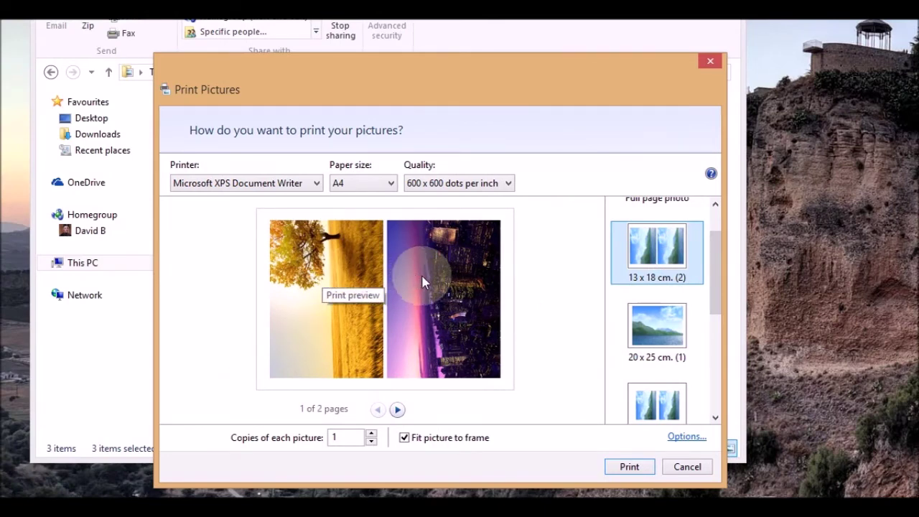
scroll(717, 277, "down", 3)
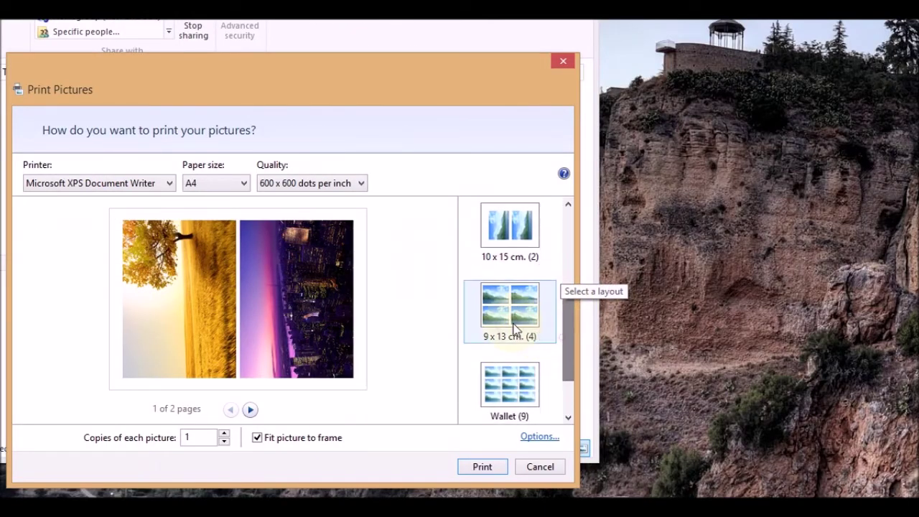
left_click(514, 329)
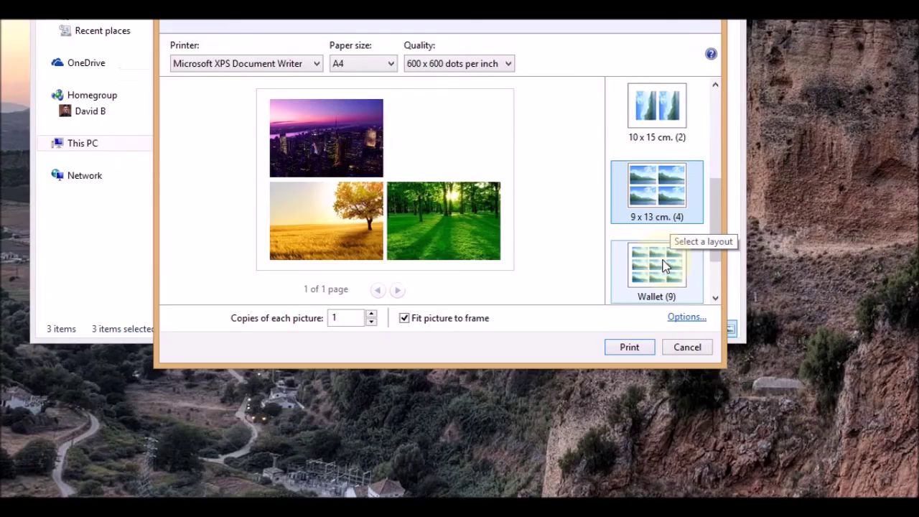
left_click(664, 265)
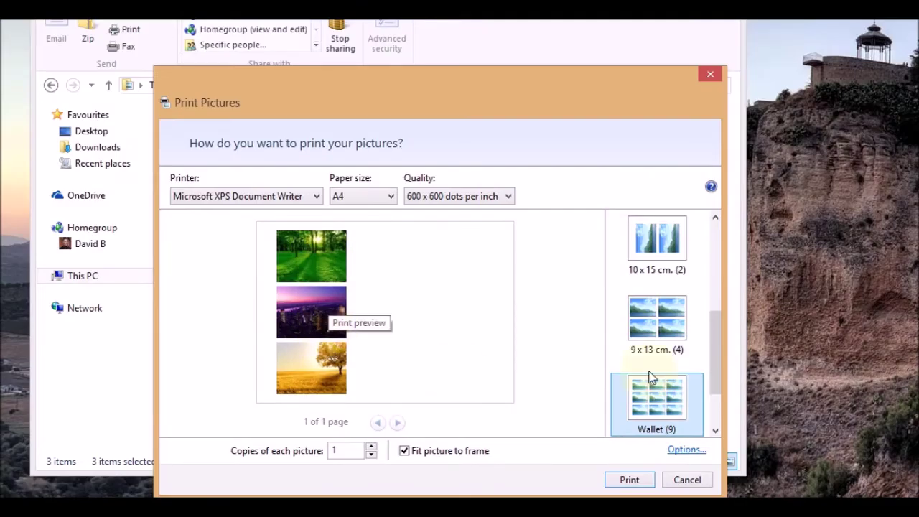
scroll(572, 364, "up", 3)
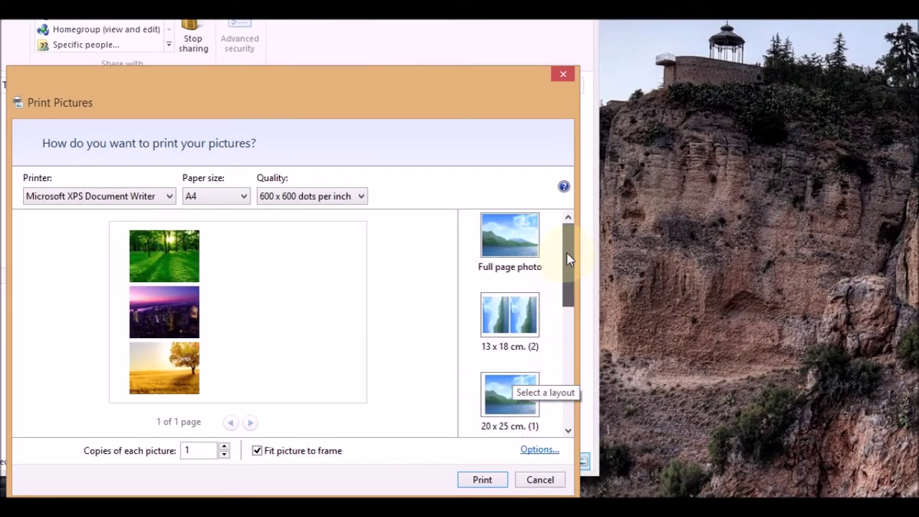
left_click(515, 251)
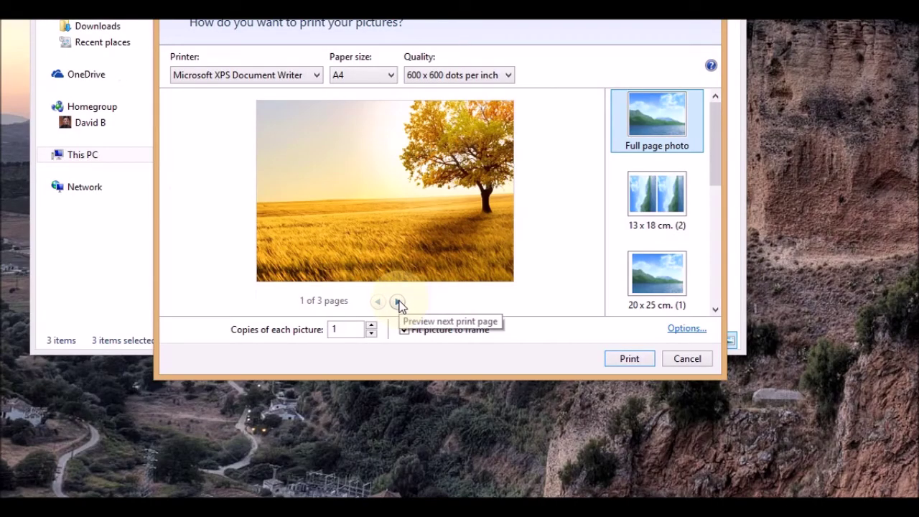
Page through the city and forest previews to page 3, then back to page 1.
left_click(399, 303)
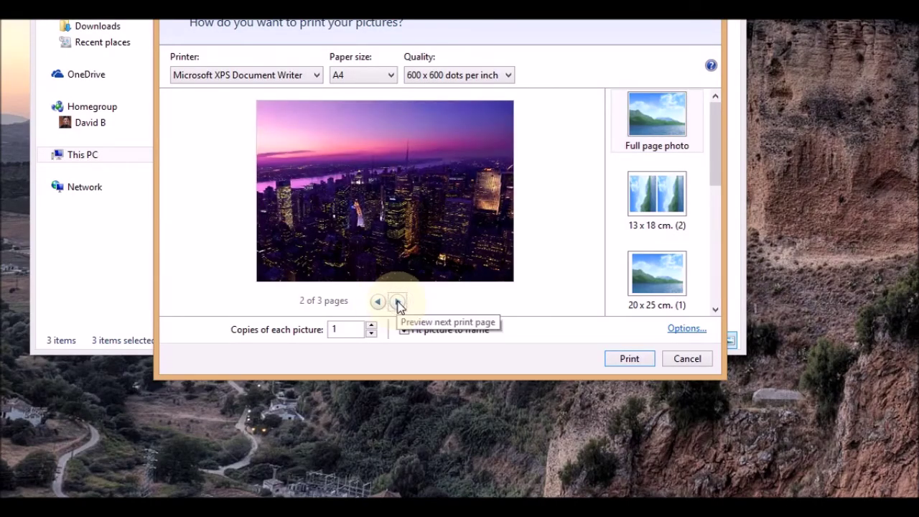
left_click(398, 303)
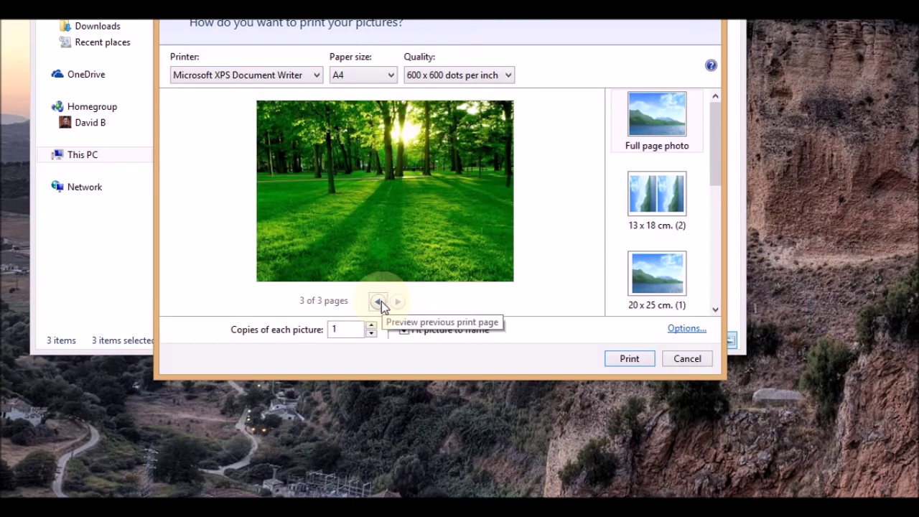
left_click(381, 302)
left_click(379, 302)
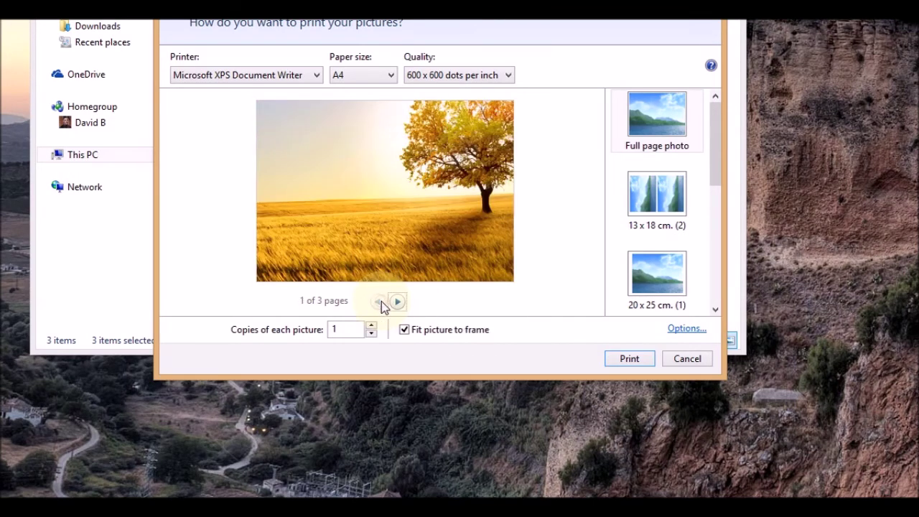
Toggle Fit picture to frame off and back on, and raise copies of each picture to 3.
left_click(404, 330)
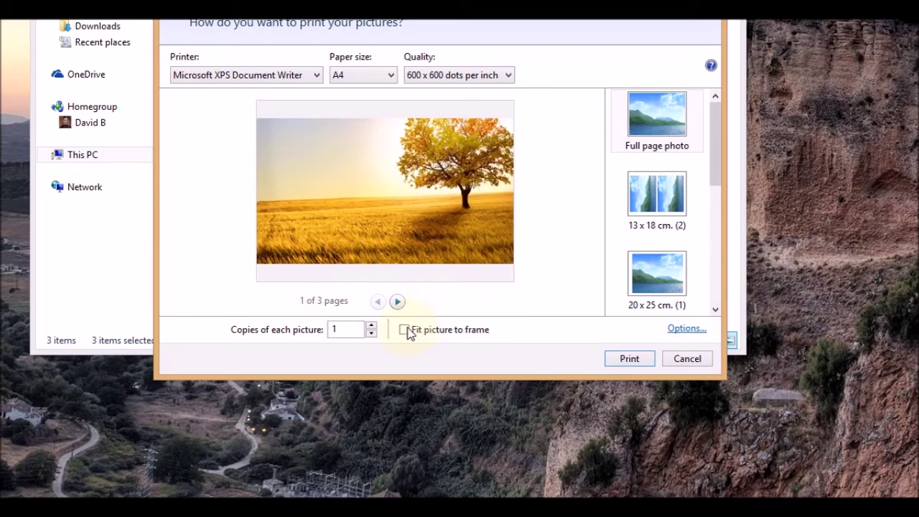
left_click(406, 331)
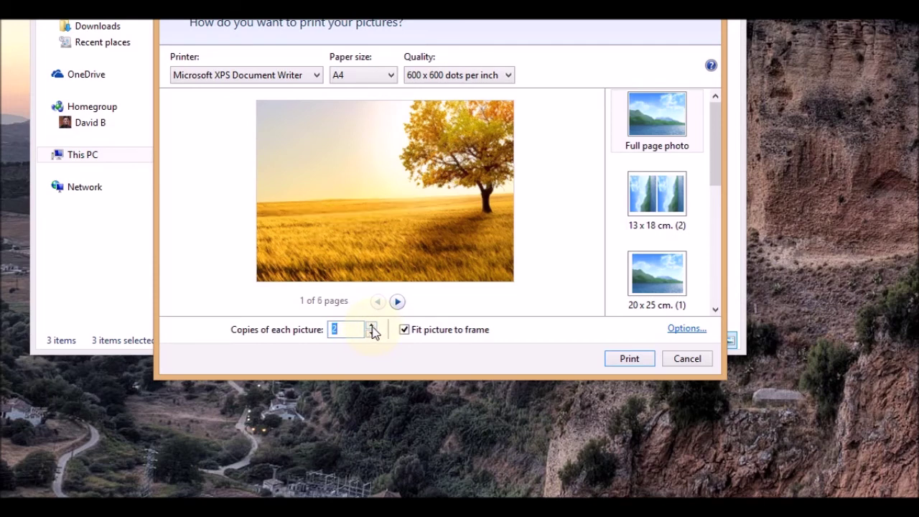
left_click(372, 326)
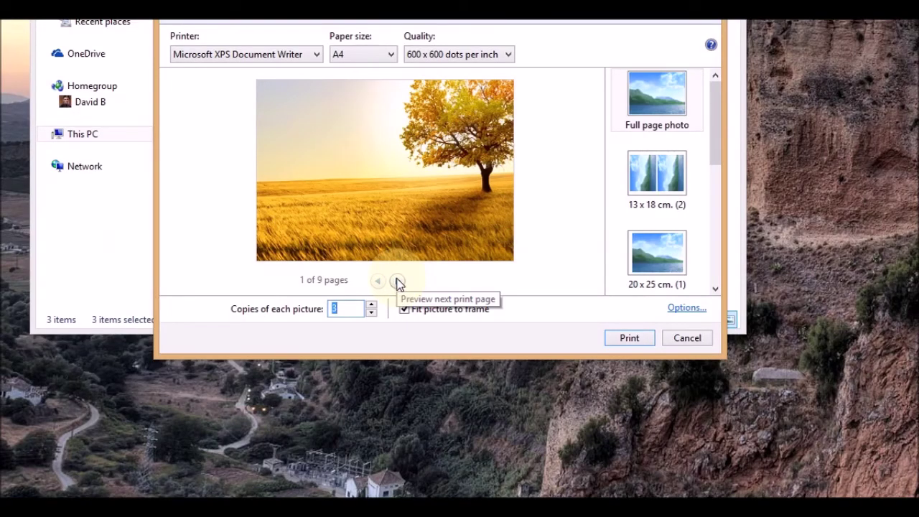
Step forward through the nine-page preview to page 7, the forest photo.
left_click(398, 281)
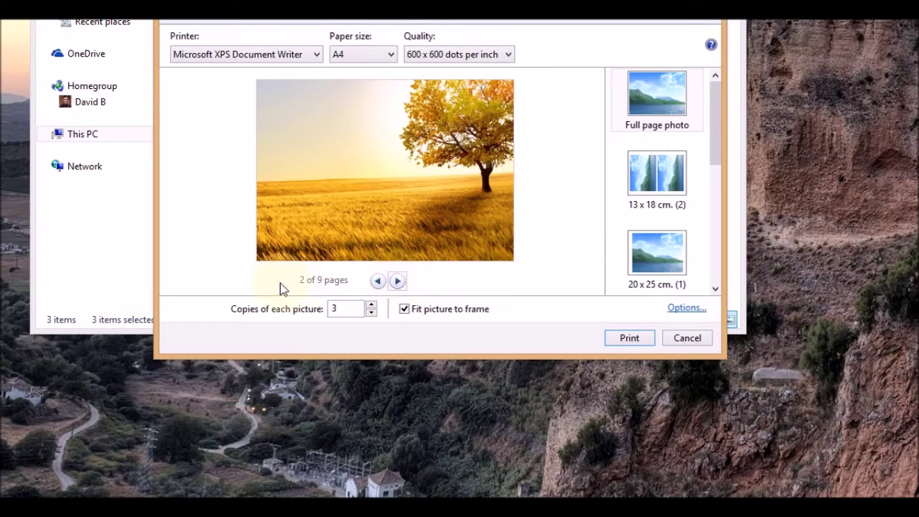
left_click(398, 281)
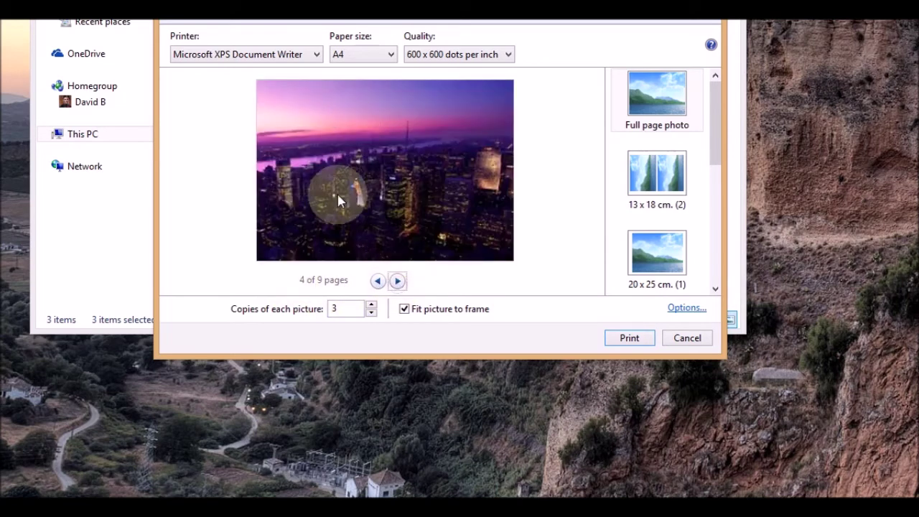
left_click(399, 281)
left_click(399, 281)
left_click(399, 280)
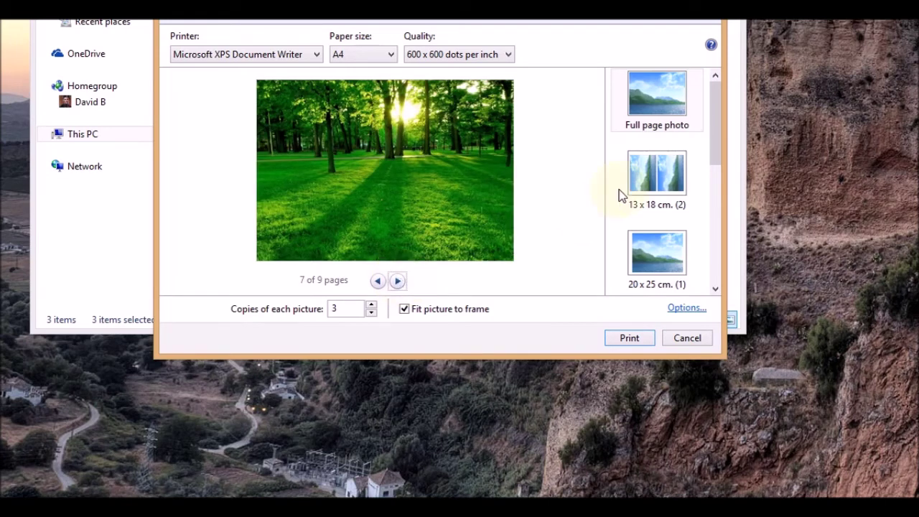
Switch to the 13 x 18 cm. two-per-page layout, page through it, and lower copies to 2.
left_click(660, 178)
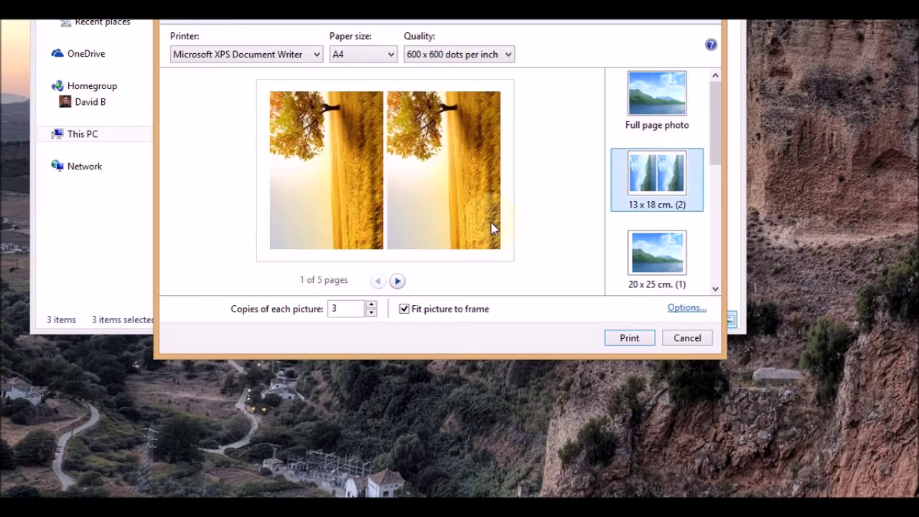
left_click(398, 282)
left_click(398, 281)
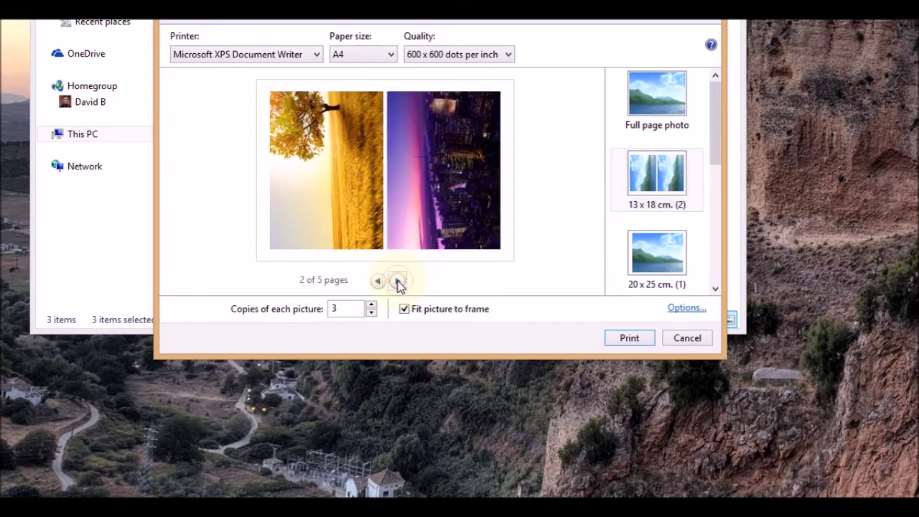
left_click(398, 281)
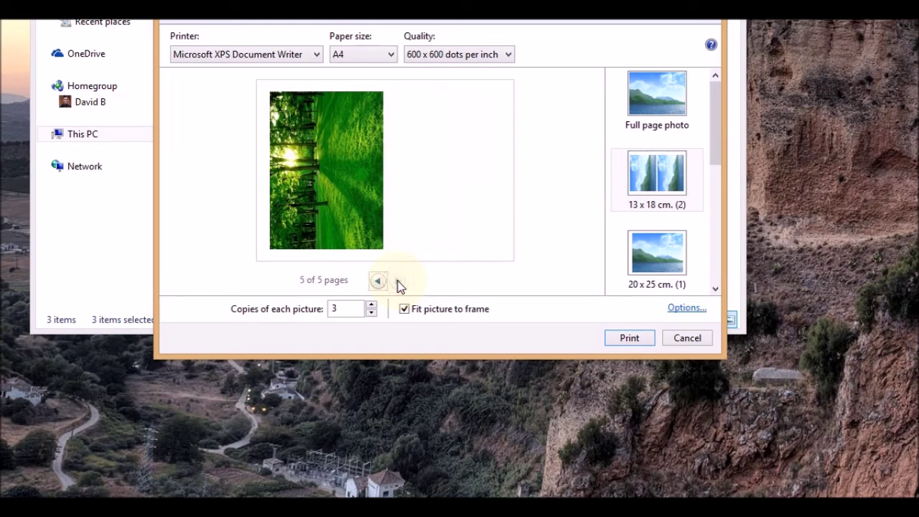
left_click(374, 282)
left_click(375, 282)
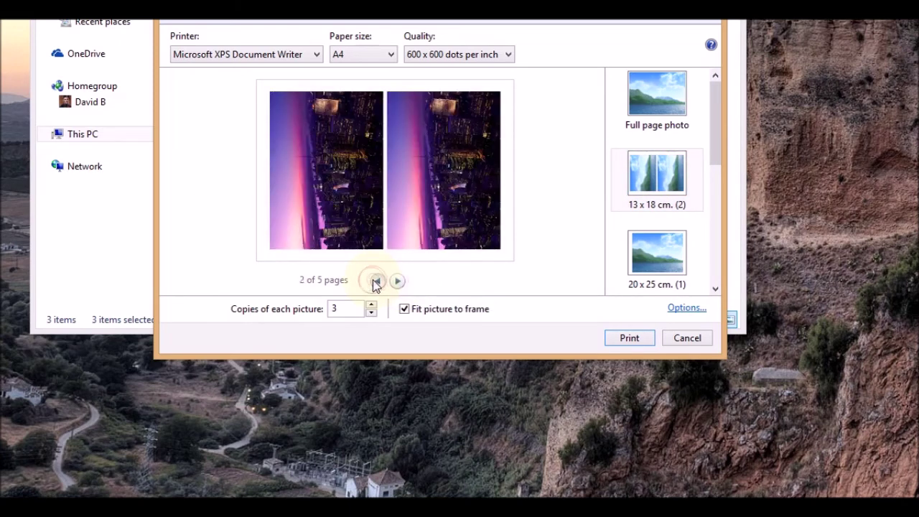
left_click(374, 282)
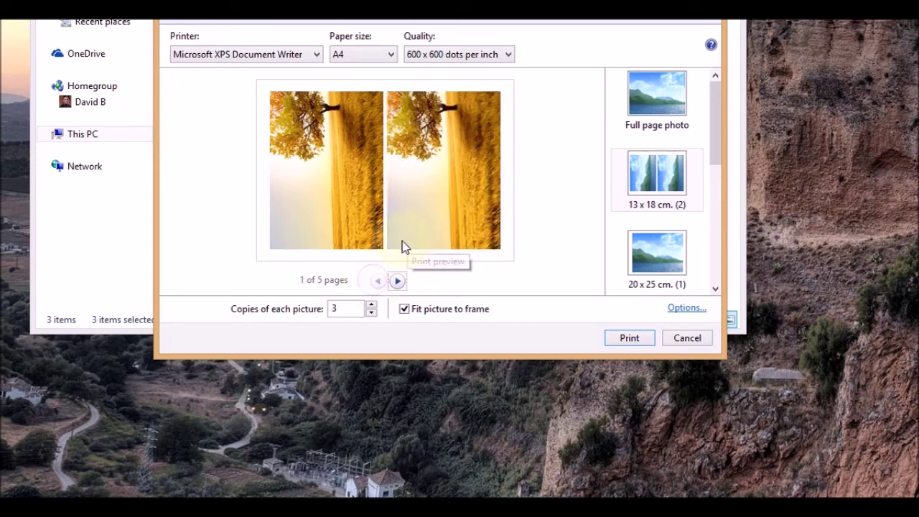
left_click(372, 313)
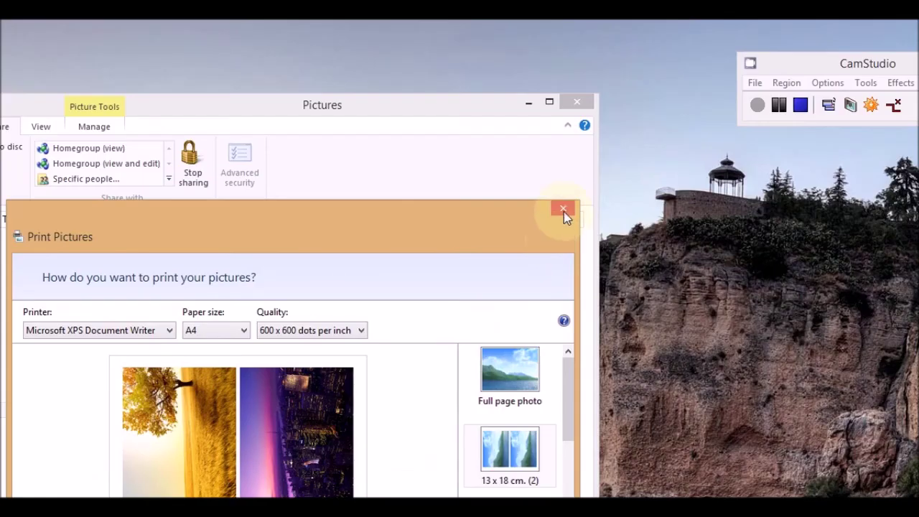
Close the Print Pictures dialog, returning to the Pictures folder.
left_click(564, 211)
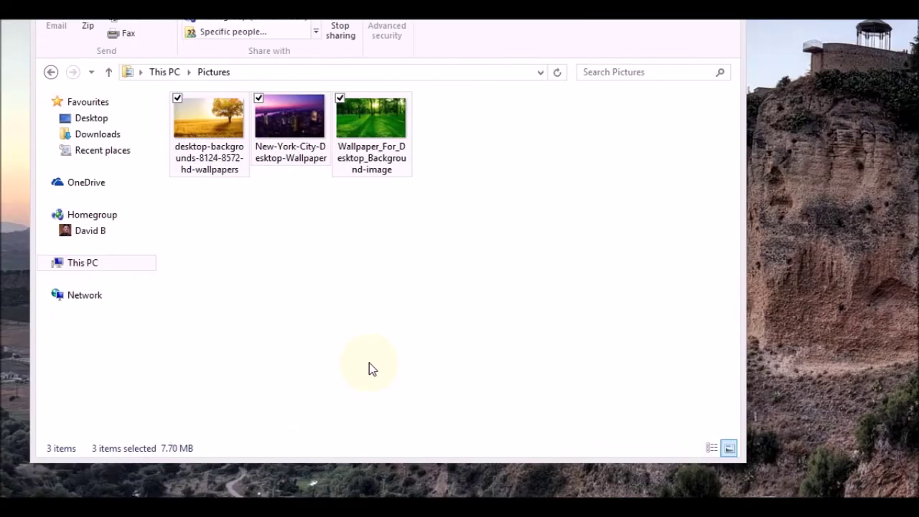